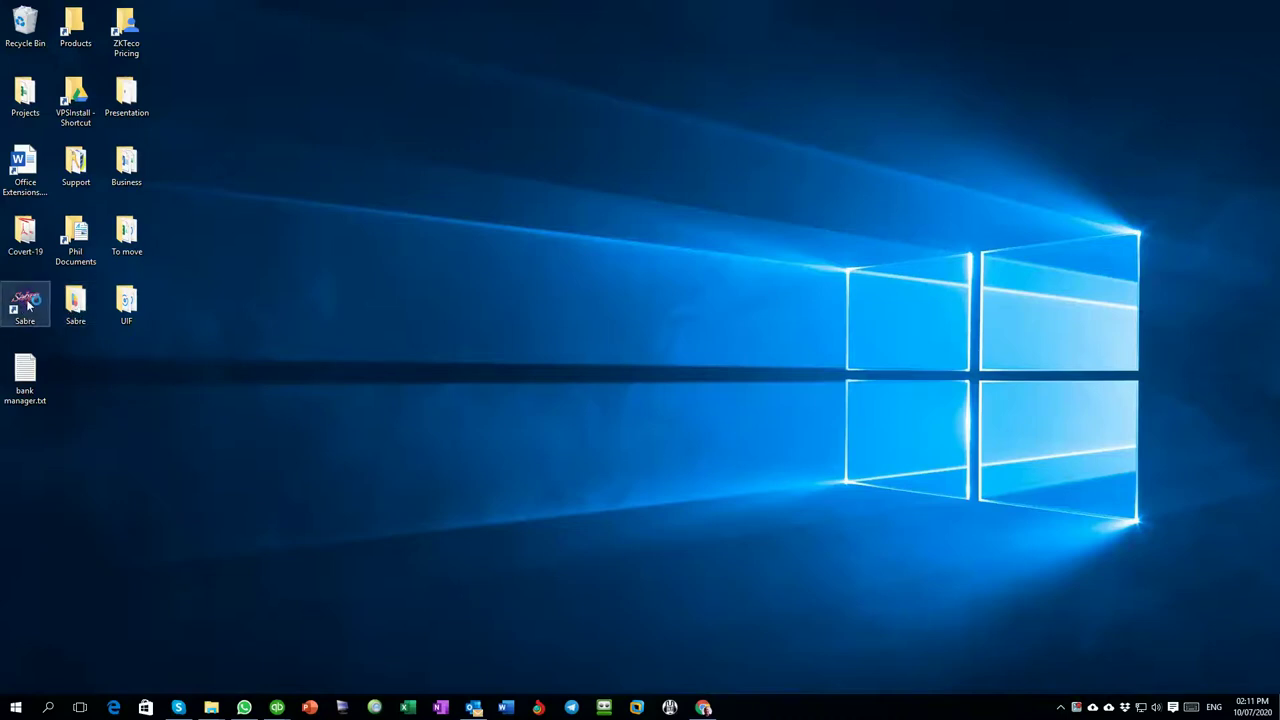
Open the desktop Sabre folder to list its nine shortcuts, including Demo Menu and DashBoard.
{"action": "double_click", "coordinate": [78, 305]}
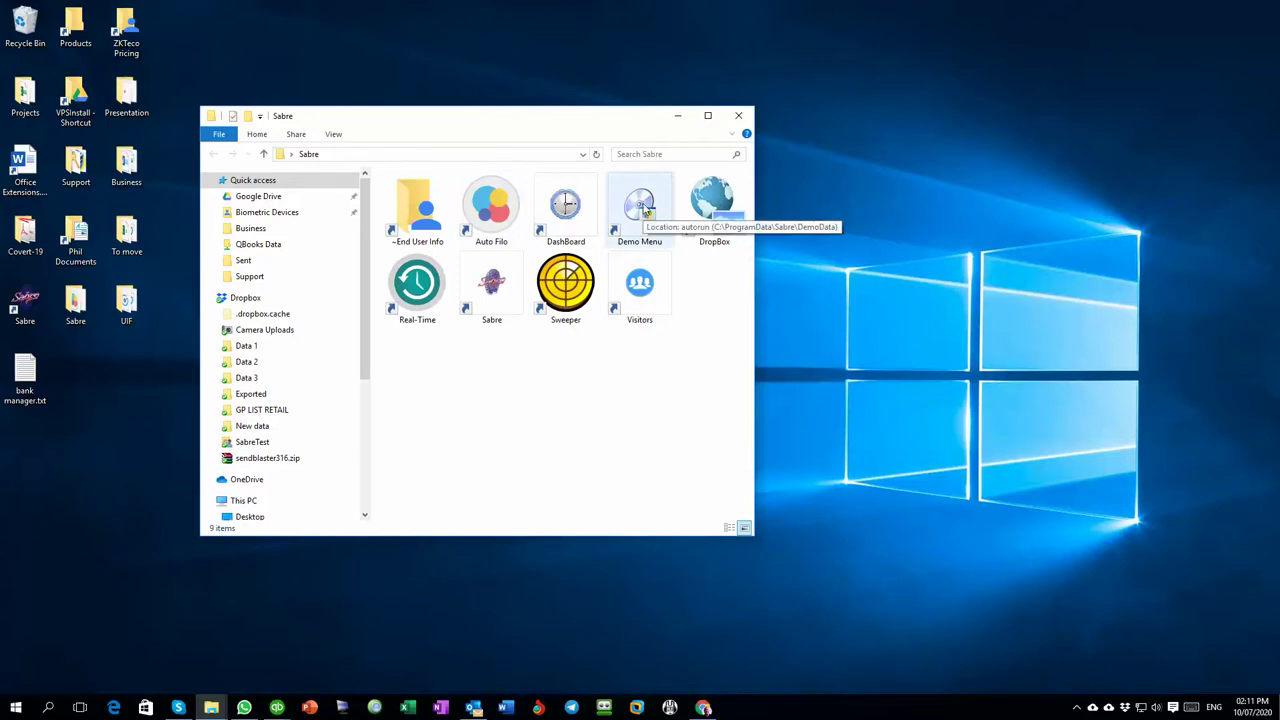
Launch Demo Menu, minimize Explorer, and show the Start Here page with backup options.
{"action": "double_click", "coordinate": [642, 207]}
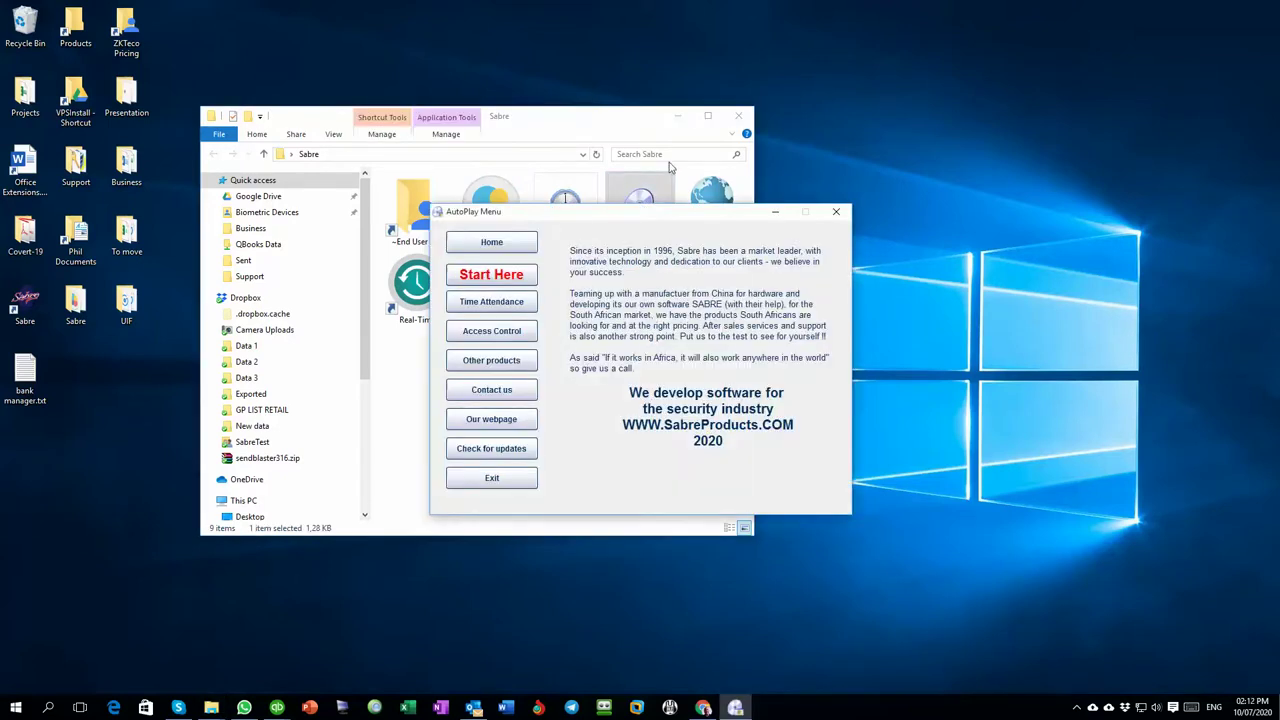
{"action": "left_click", "coordinate": [679, 116]}
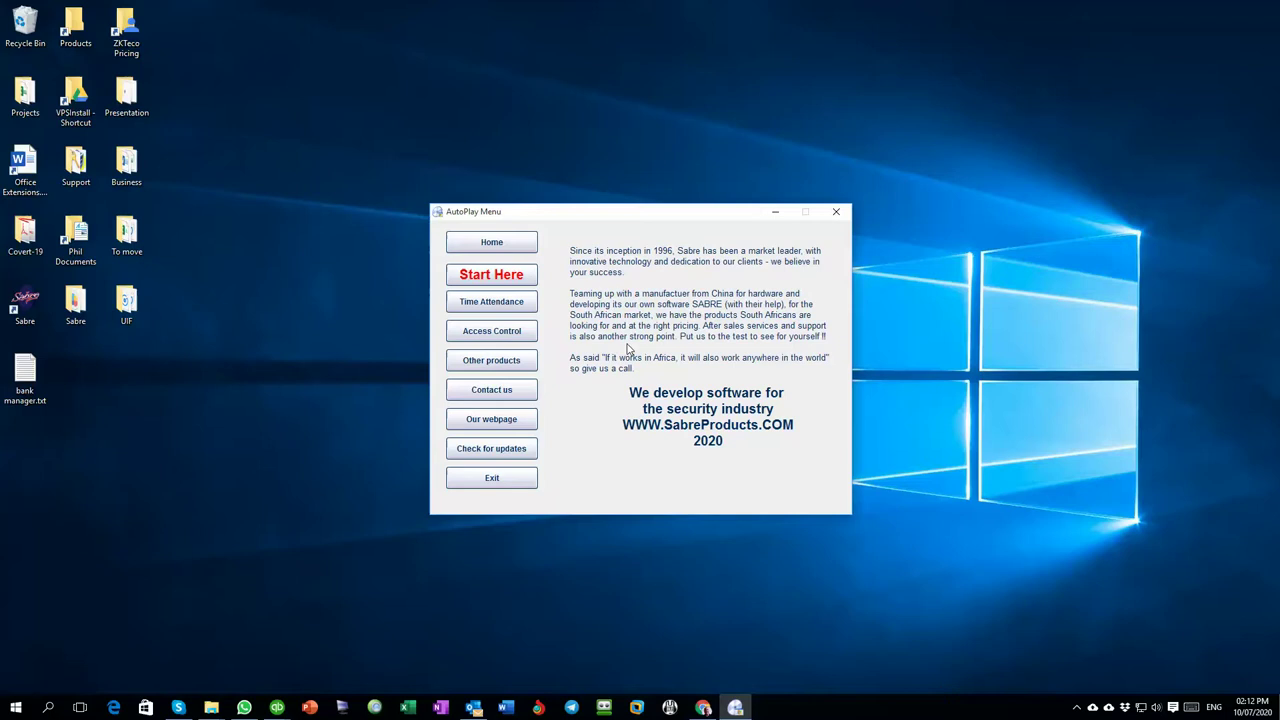
{"action": "left_click", "coordinate": [509, 277]}
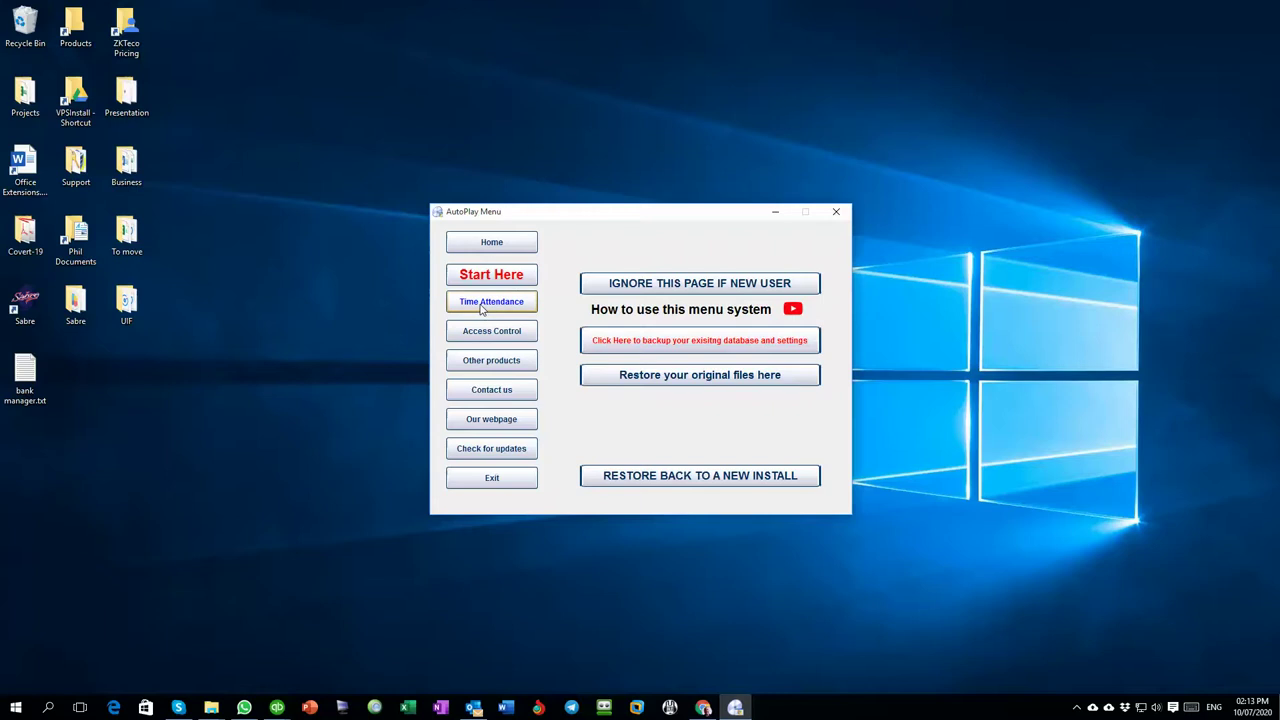
Show the Time Attendance product list in the AutoPlay Menu.
{"action": "left_click", "coordinate": [483, 309]}
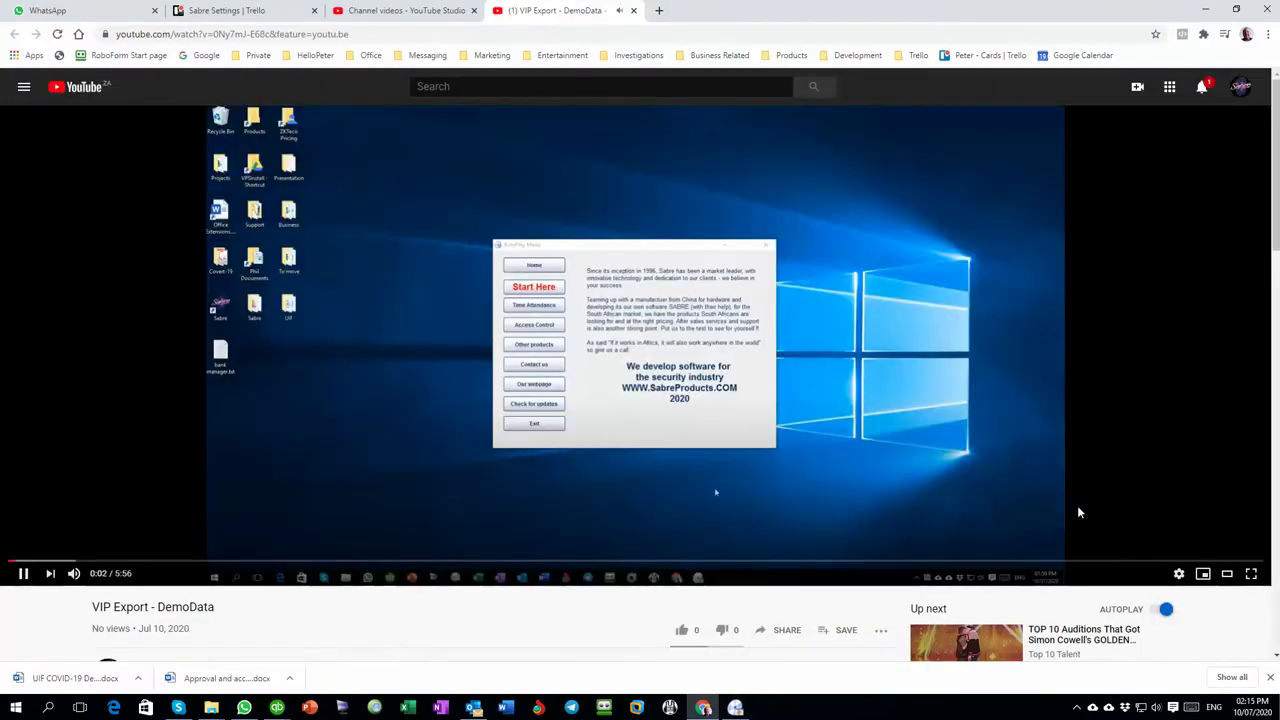
Watch the VIP Export - DemoData video full screen, skipping from 0:31 to 4:51.
{"action": "left_click", "coordinate": [1251, 574]}
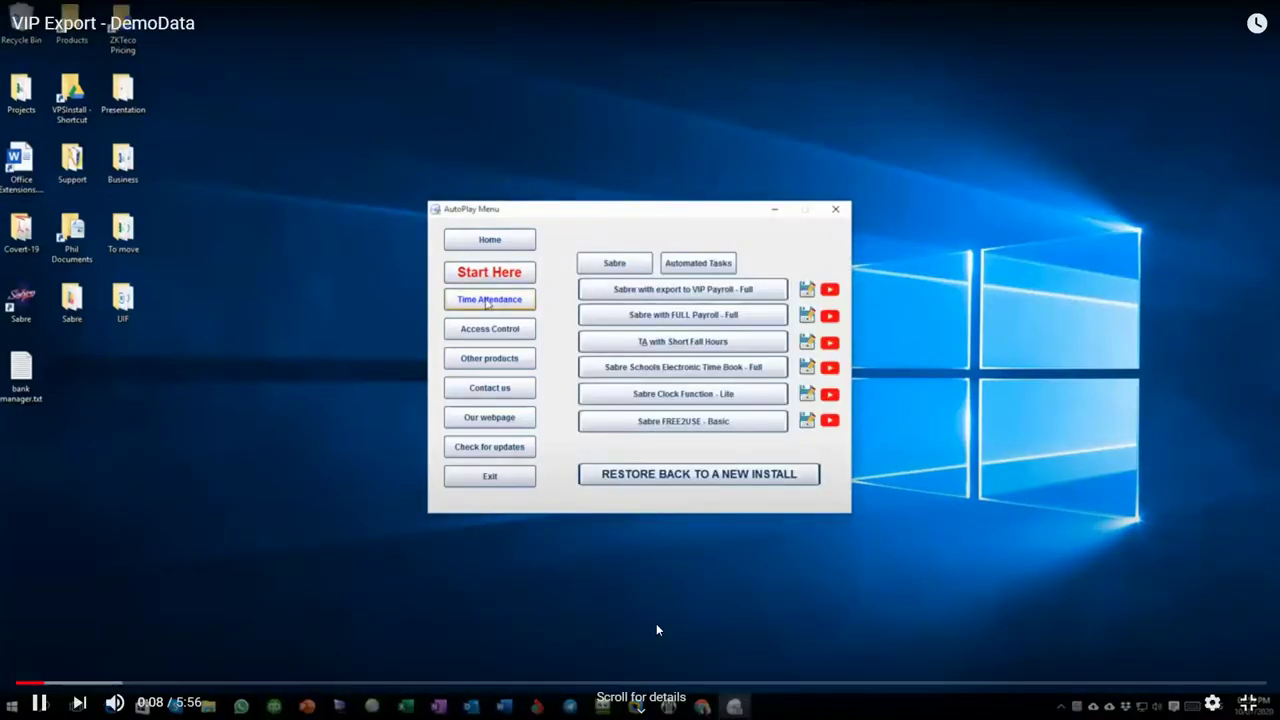
{"action": "left_click", "coordinate": [127, 683]}
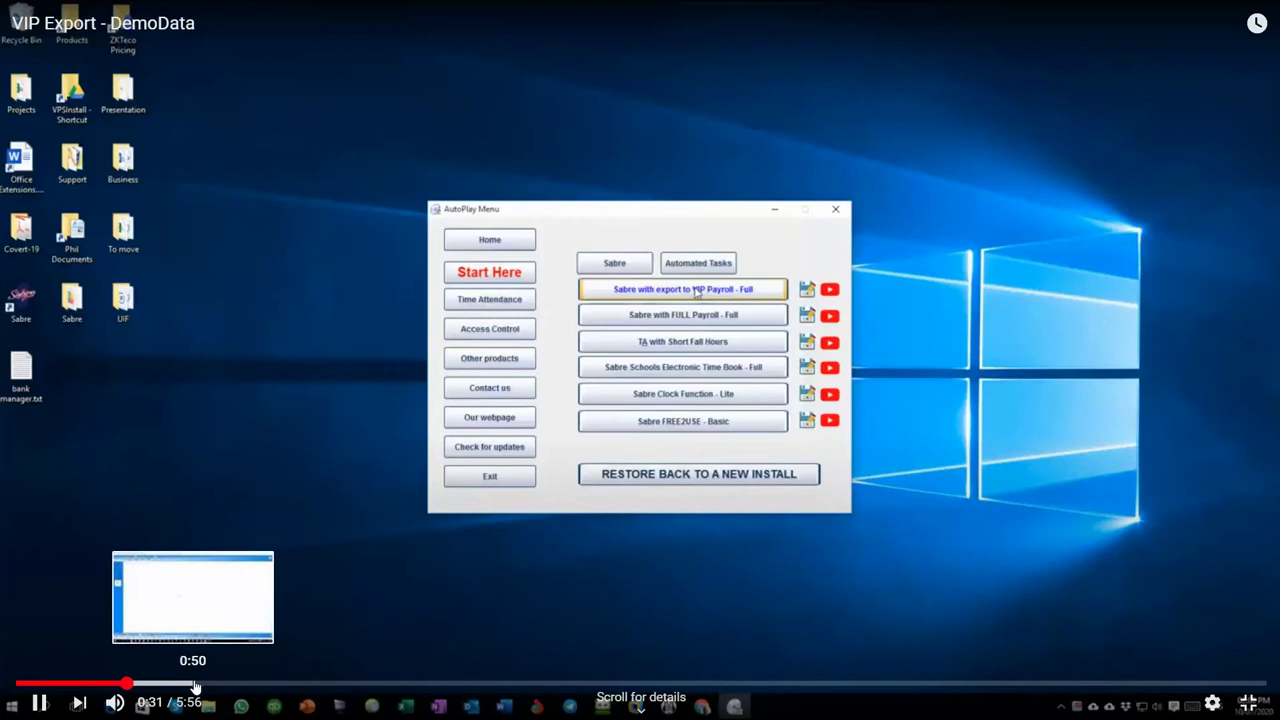
{"action": "left_click", "coordinate": [187, 683]}
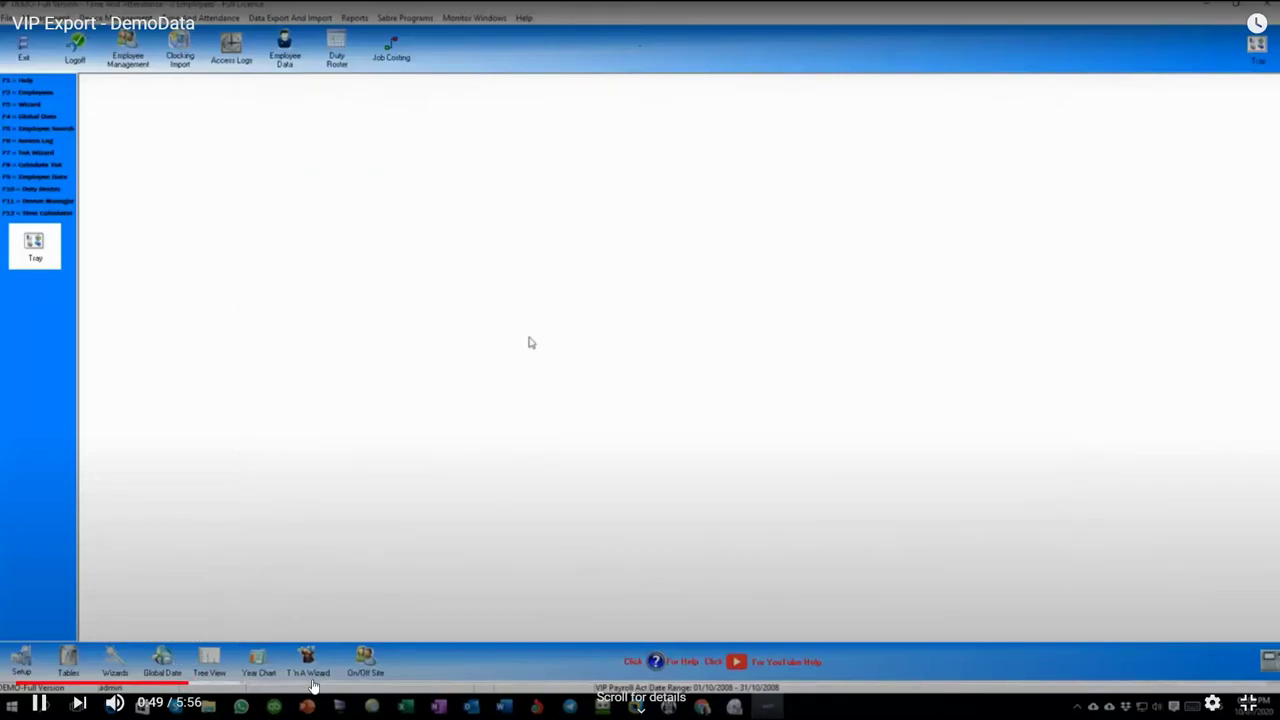
{"action": "left_click", "coordinate": [285, 683]}
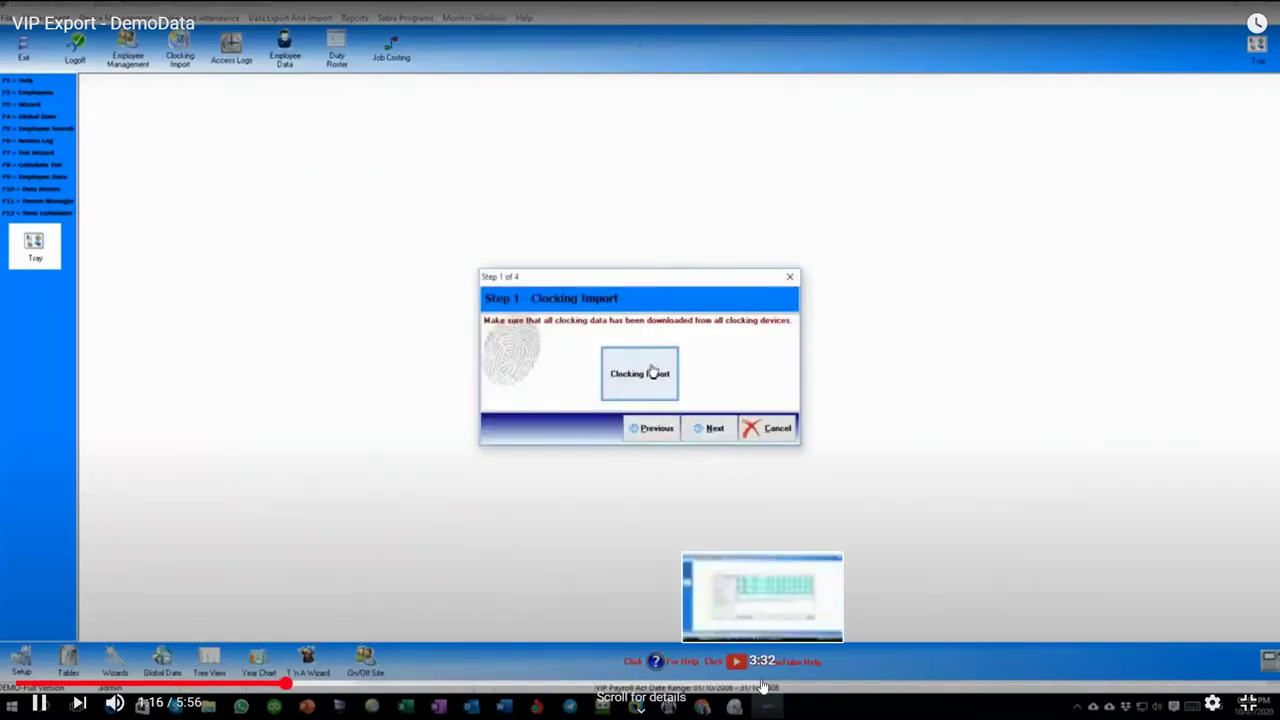
{"action": "left_click", "coordinate": [762, 686]}
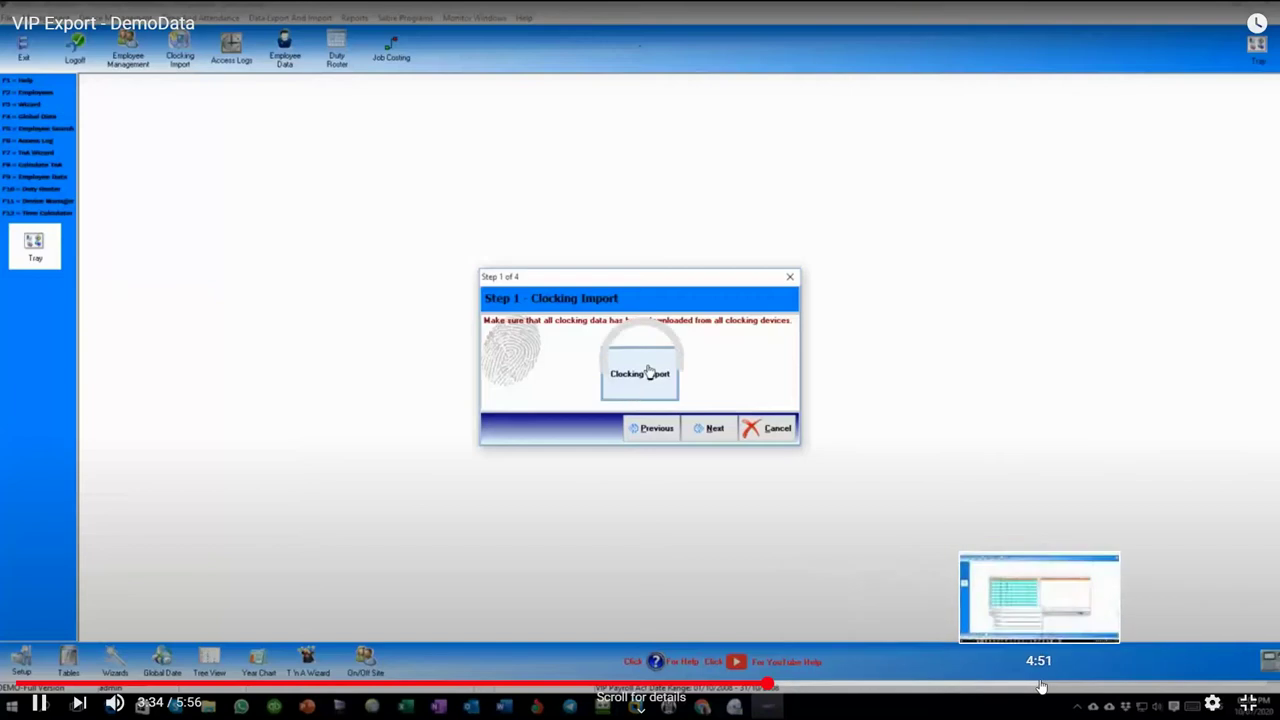
{"action": "left_click", "coordinate": [1040, 686]}
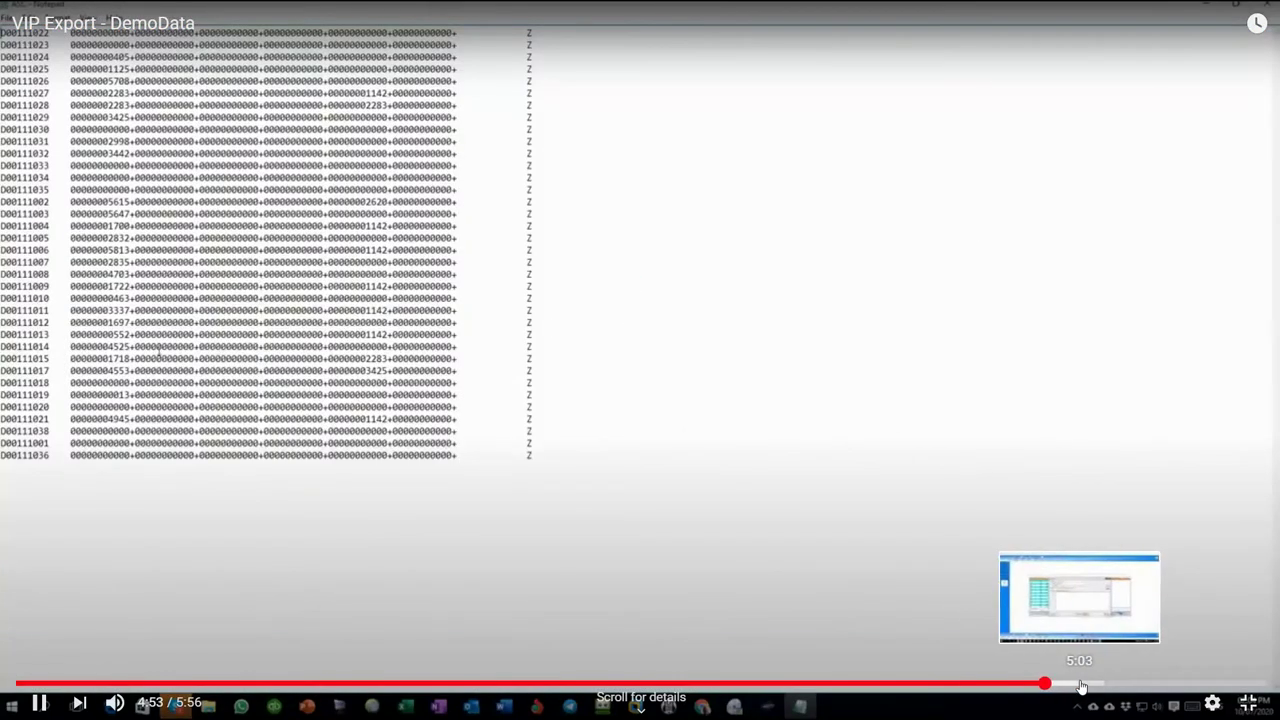
Exit full screen, close the video tab and go back to the demo menu products.
{"action": "left_click", "coordinate": [1248, 703]}
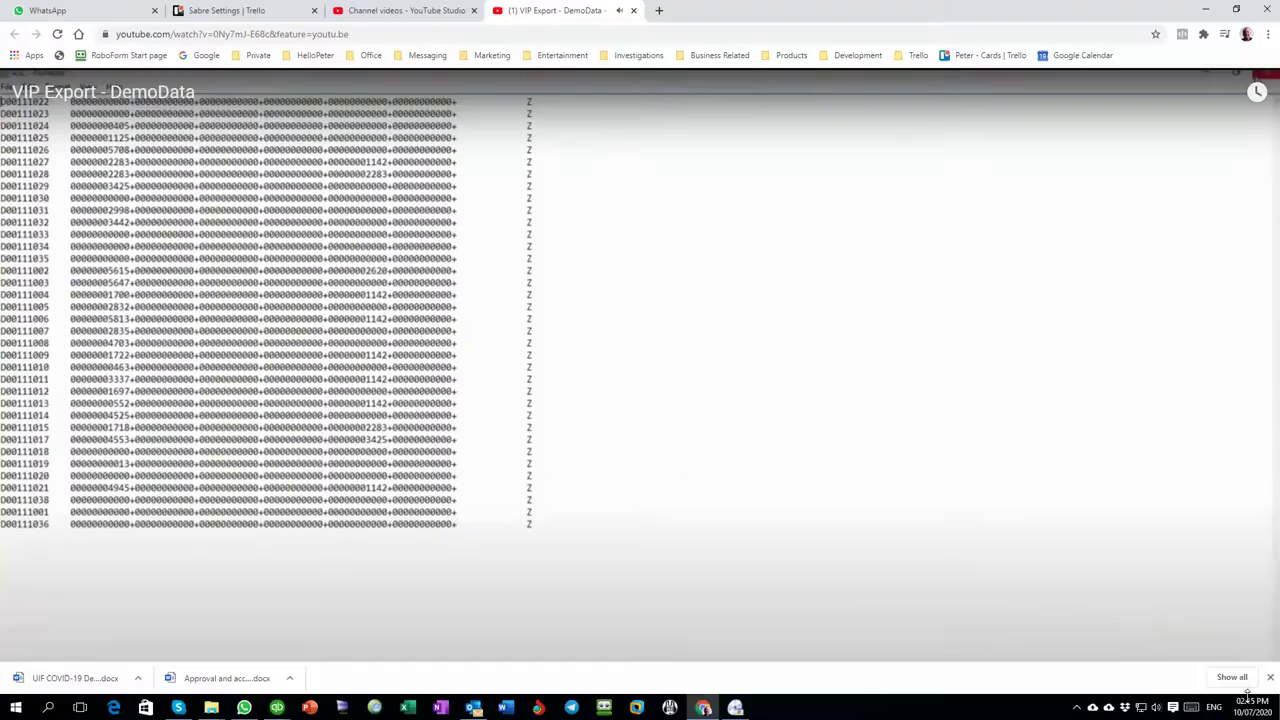
{"action": "left_click", "coordinate": [633, 10]}
{"action": "left_click", "coordinate": [1205, 9]}
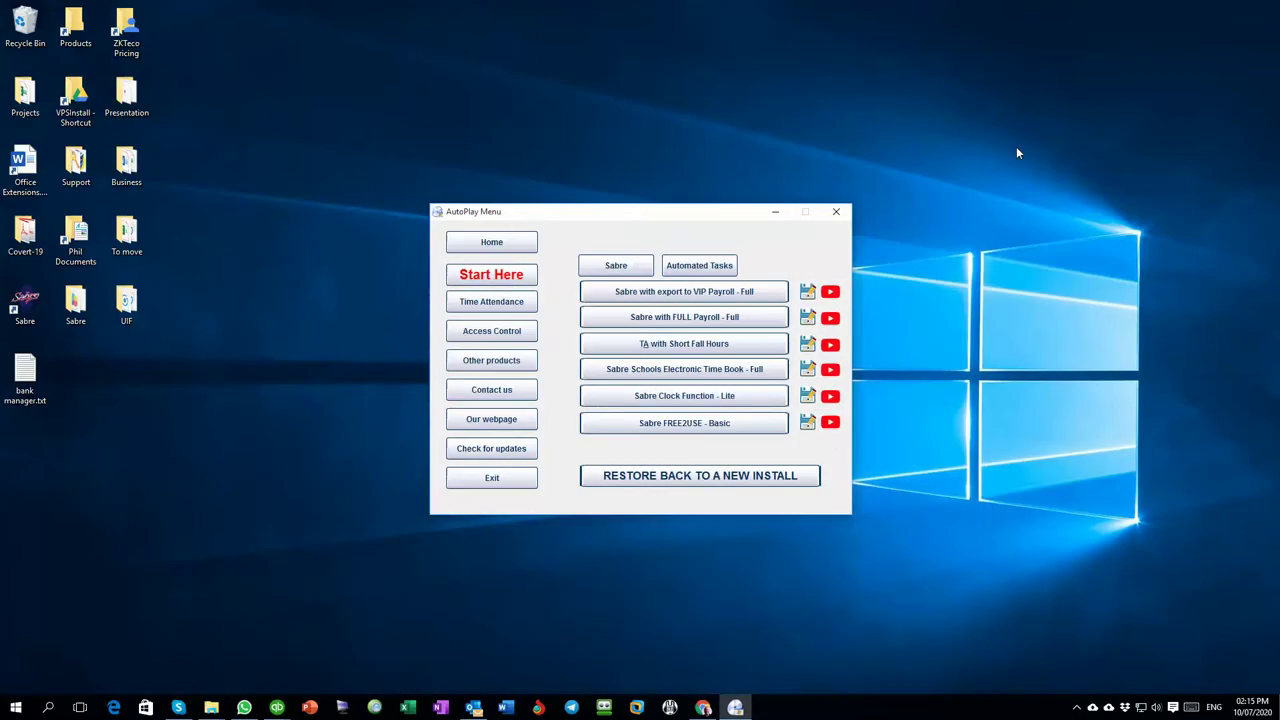
{"action": "left_click", "coordinate": [489, 305]}
Try Automated Tasks under Time Attendance, dismiss the SabreServices.exe error, and reopen the Sabre folder.
{"action": "left_click", "coordinate": [481, 338]}
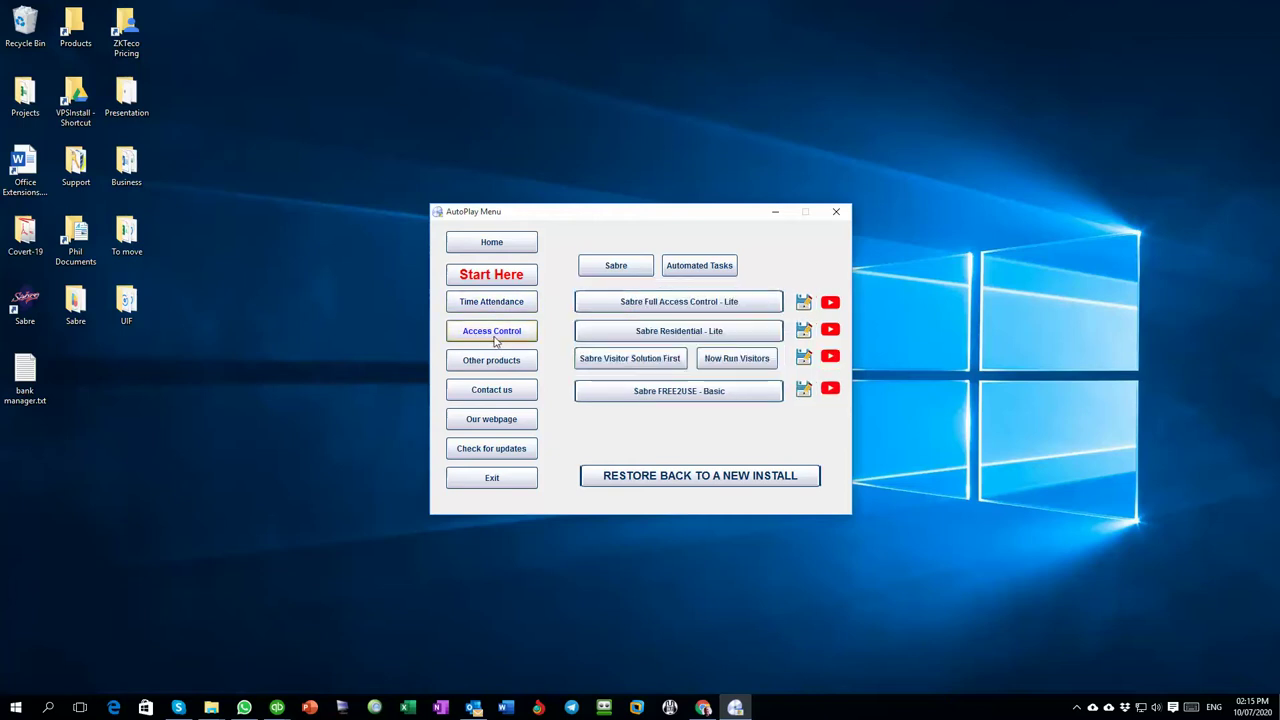
{"action": "left_click", "coordinate": [491, 312]}
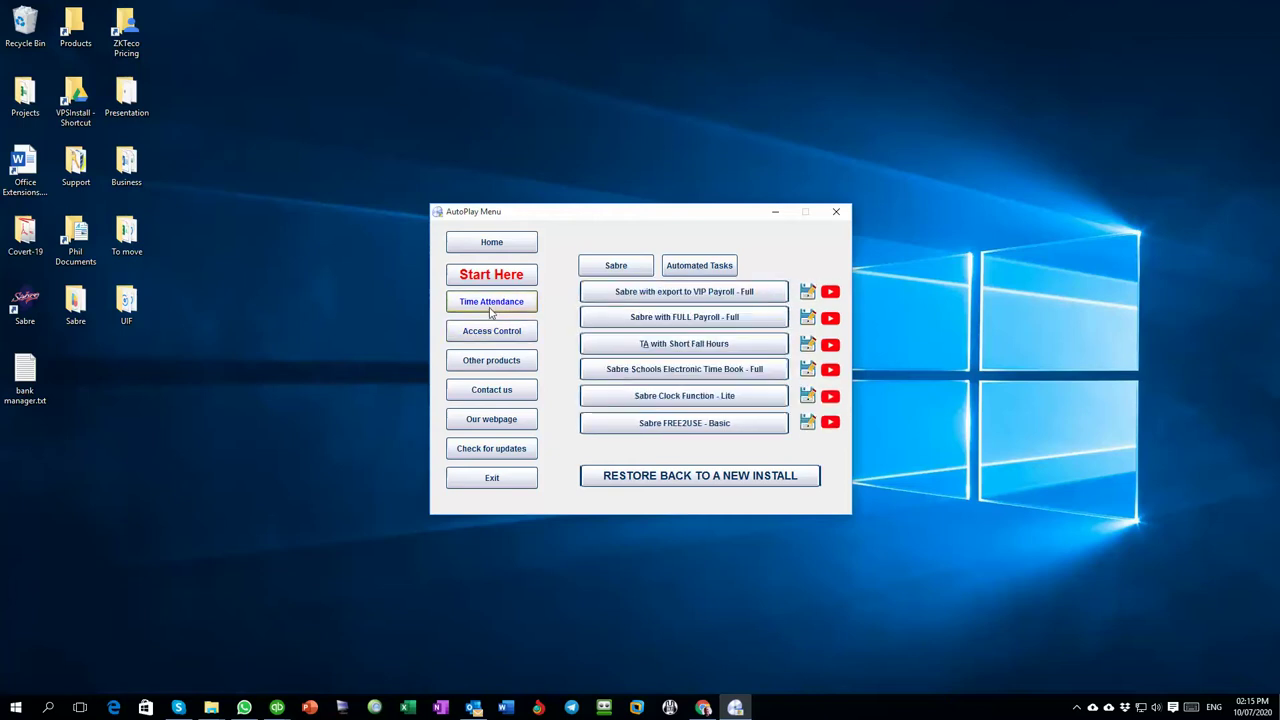
{"action": "left_click", "coordinate": [696, 266]}
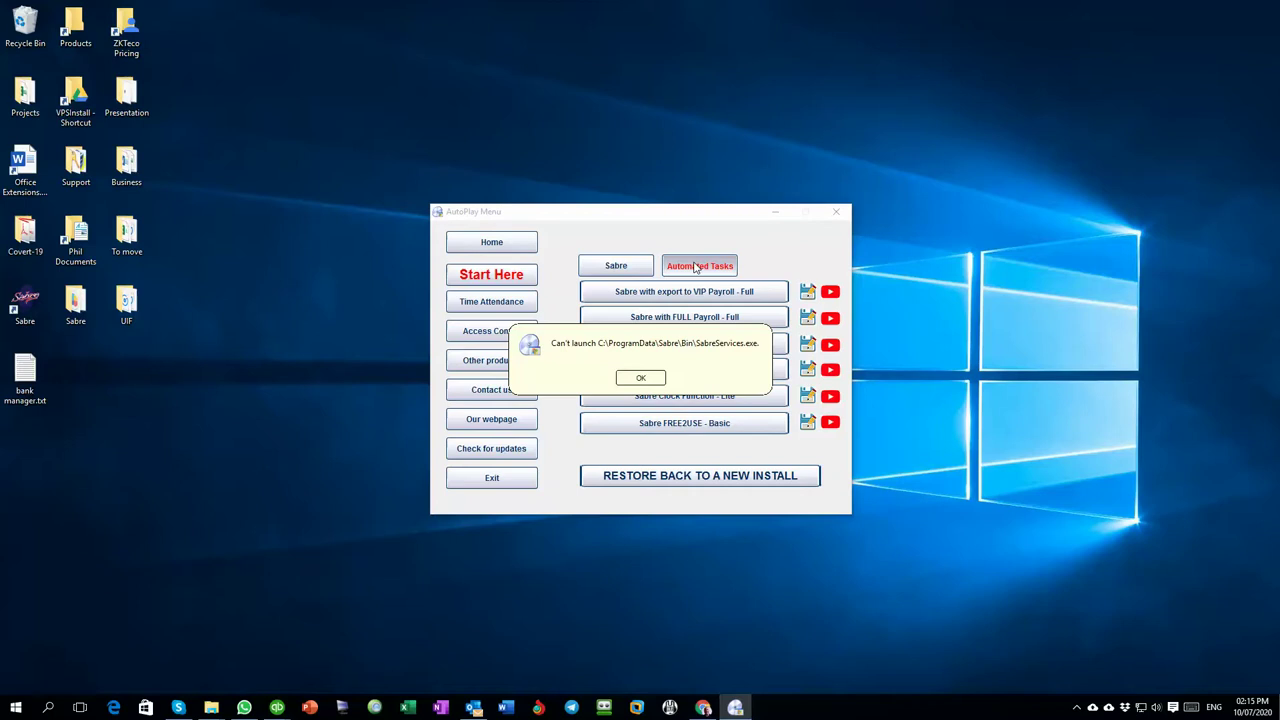
{"action": "left_click", "coordinate": [645, 377]}
{"action": "double_click", "coordinate": [75, 300]}
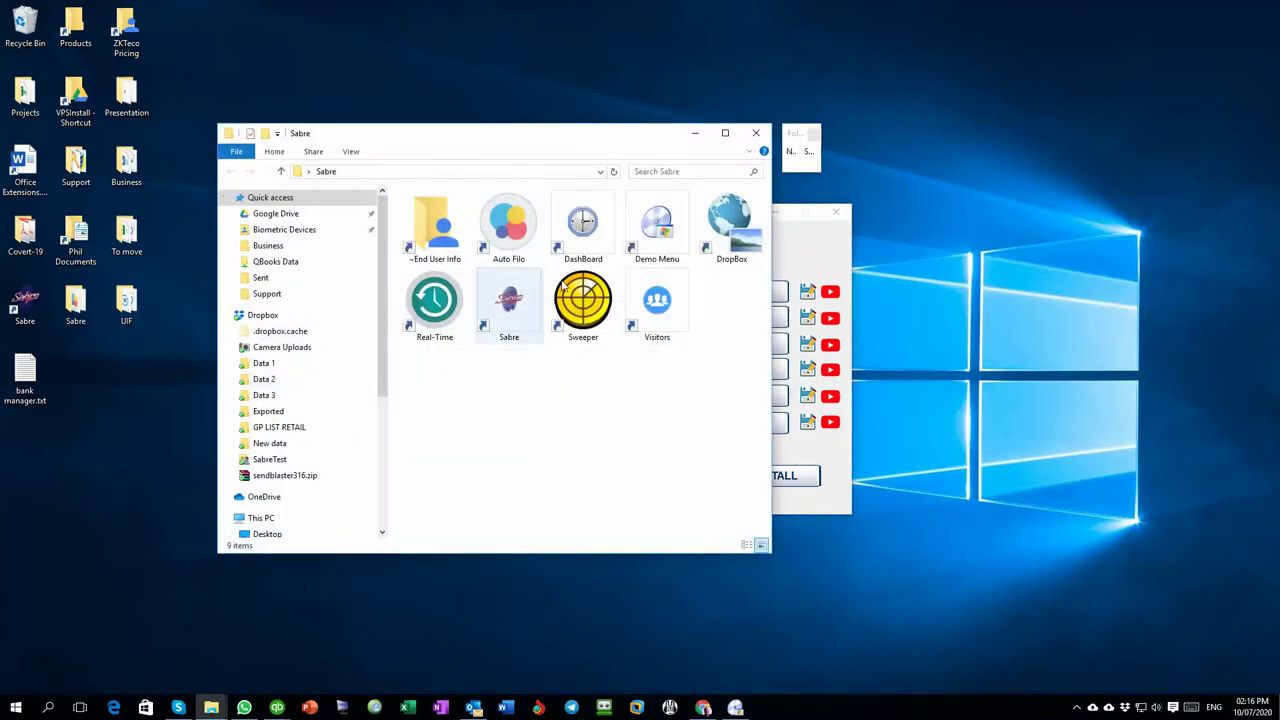
Close the leftover small window and the Sabre folder Explorer window.
{"action": "left_click", "coordinate": [816, 133]}
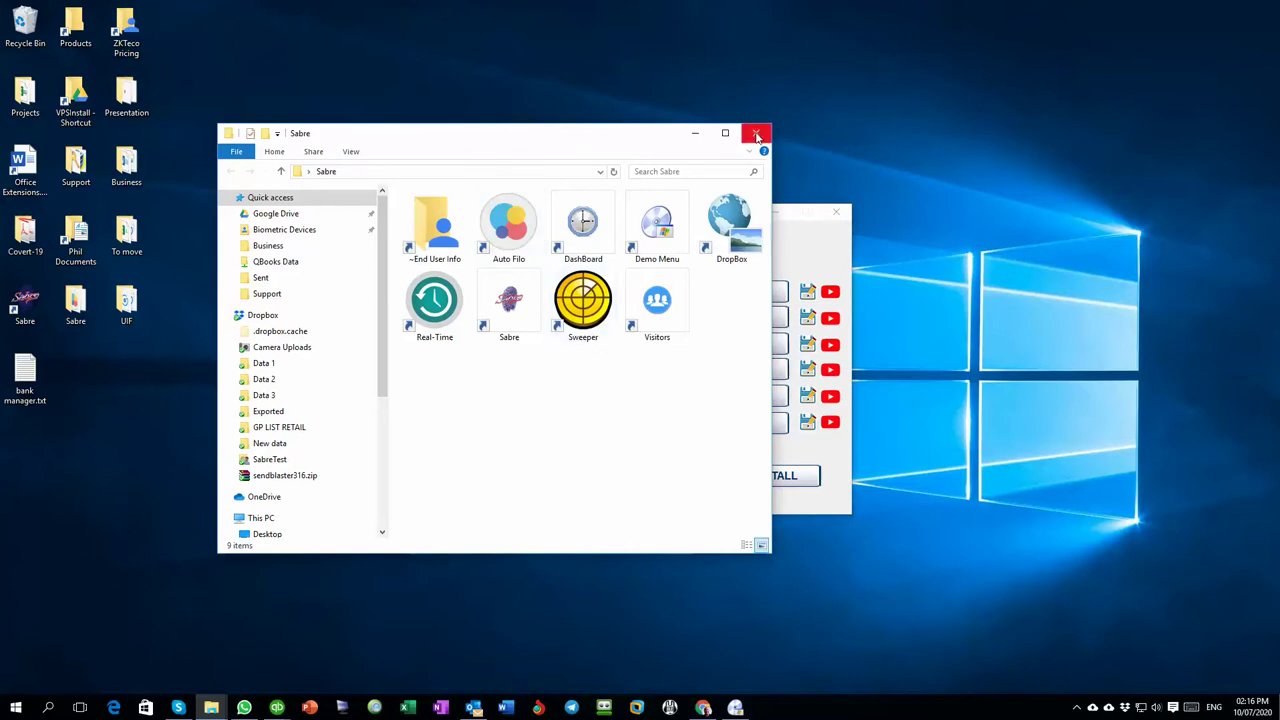
{"action": "left_click", "coordinate": [757, 134]}
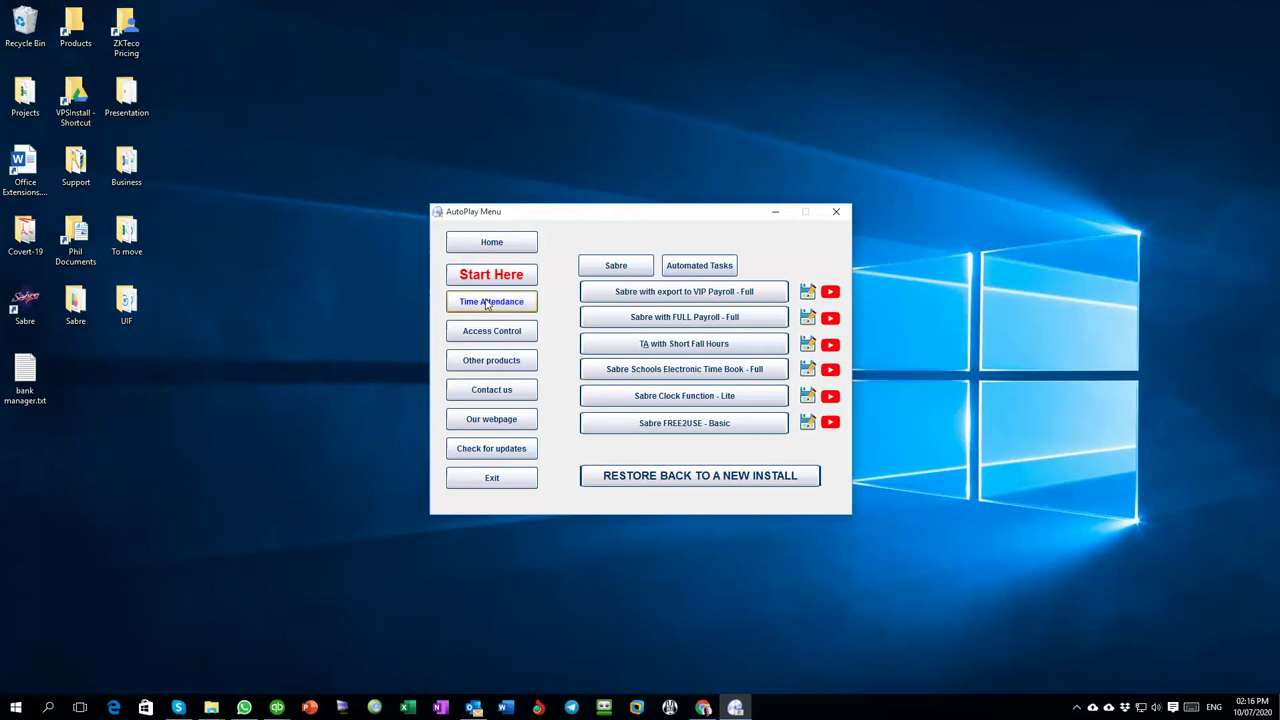
Show Access Control products: Full Access Control - Lite, Residential - Lite, Visitor Solution, FREE2USE - Basic.
{"action": "left_click", "coordinate": [490, 334]}
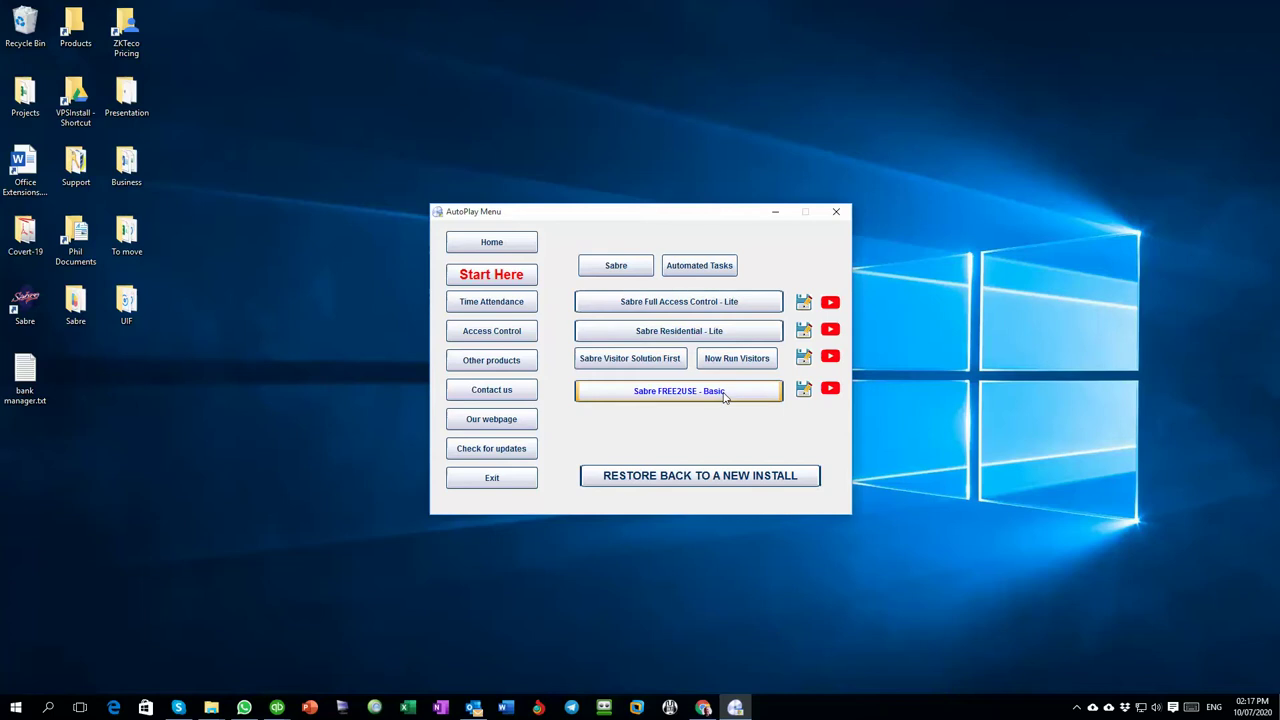
{"action": "left_click", "coordinate": [485, 362]}
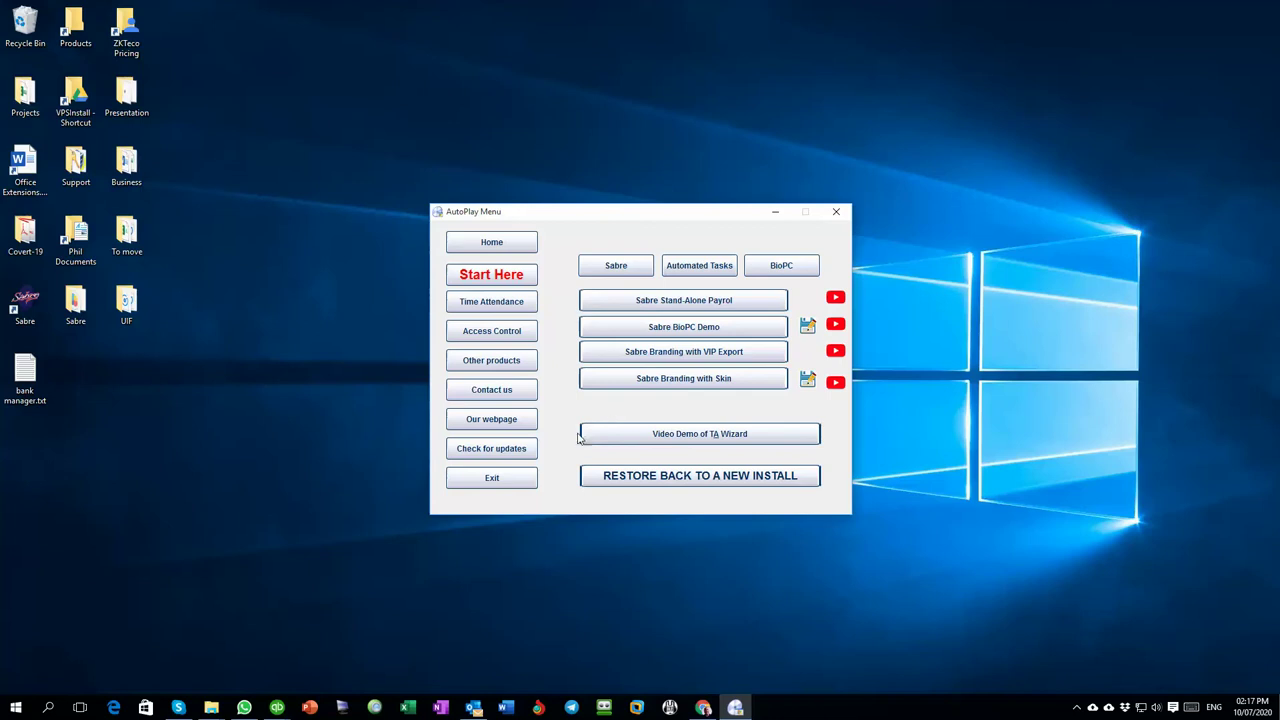
Show Contact us, then run Check for updates, approve UAC, and cancel the Sabre 2020 Update Wizard.
{"action": "left_click", "coordinate": [490, 393]}
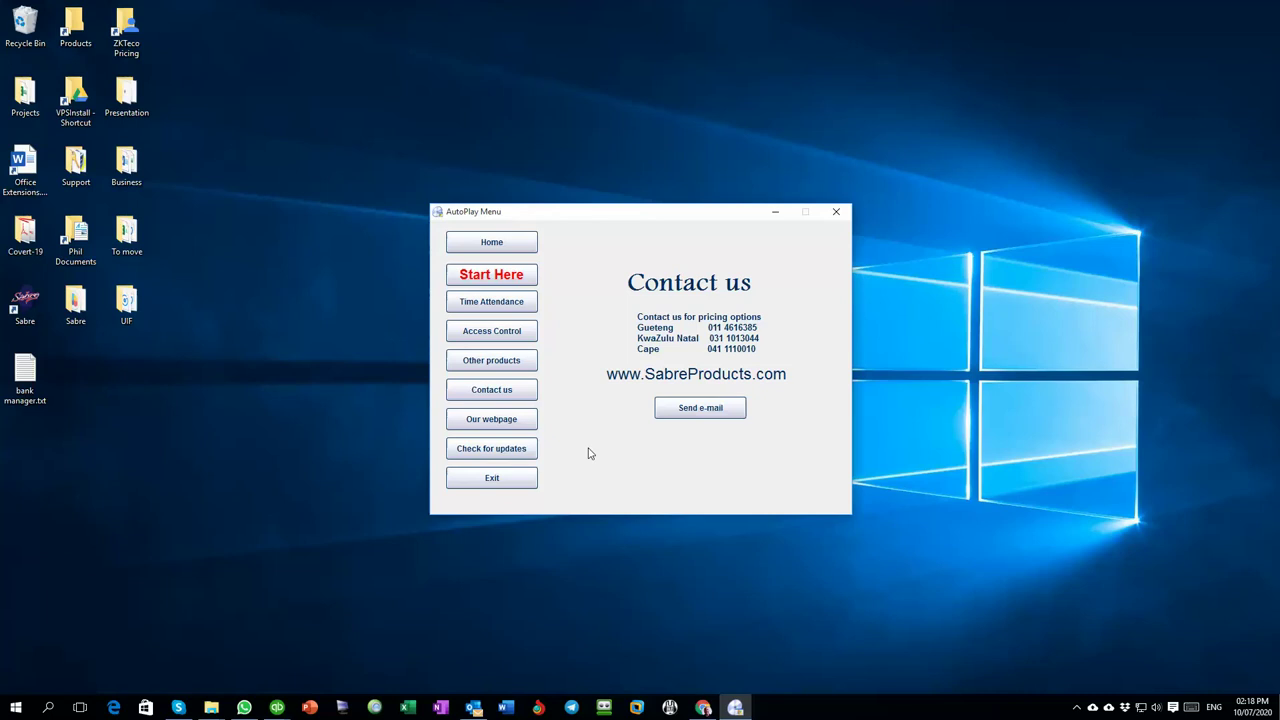
{"action": "left_click", "coordinate": [485, 455]}
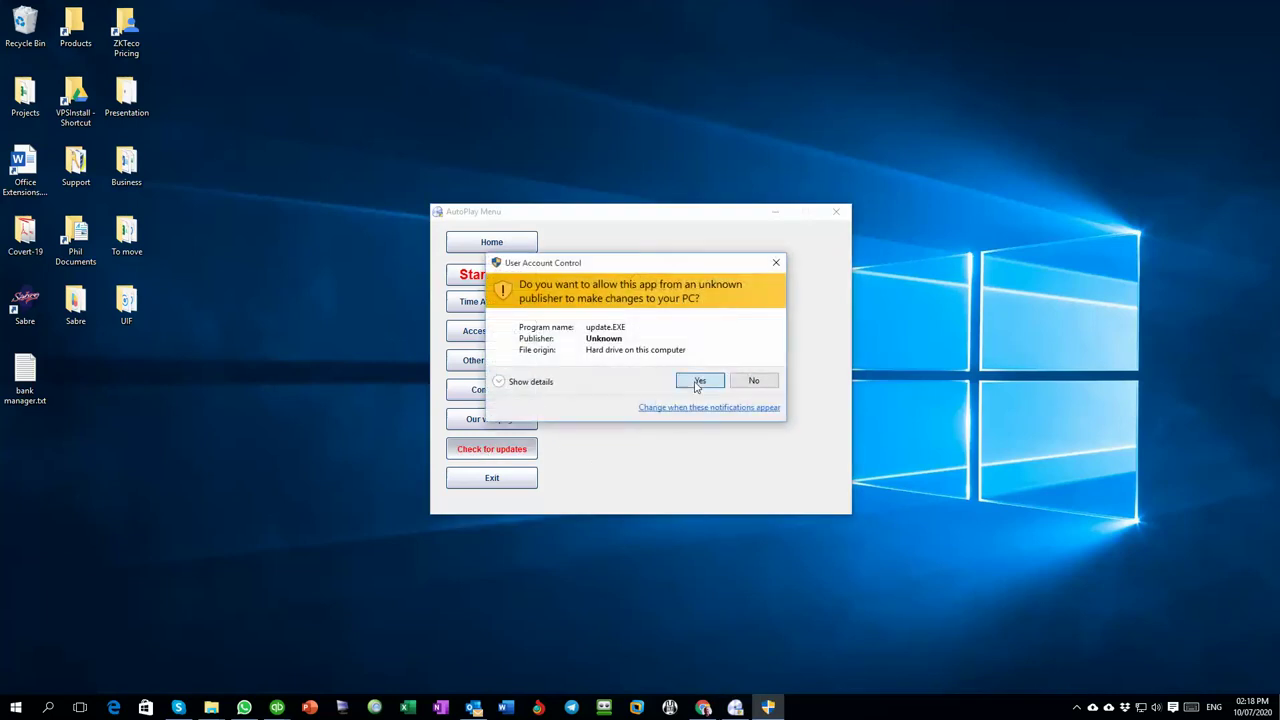
{"action": "left_click", "coordinate": [694, 381]}
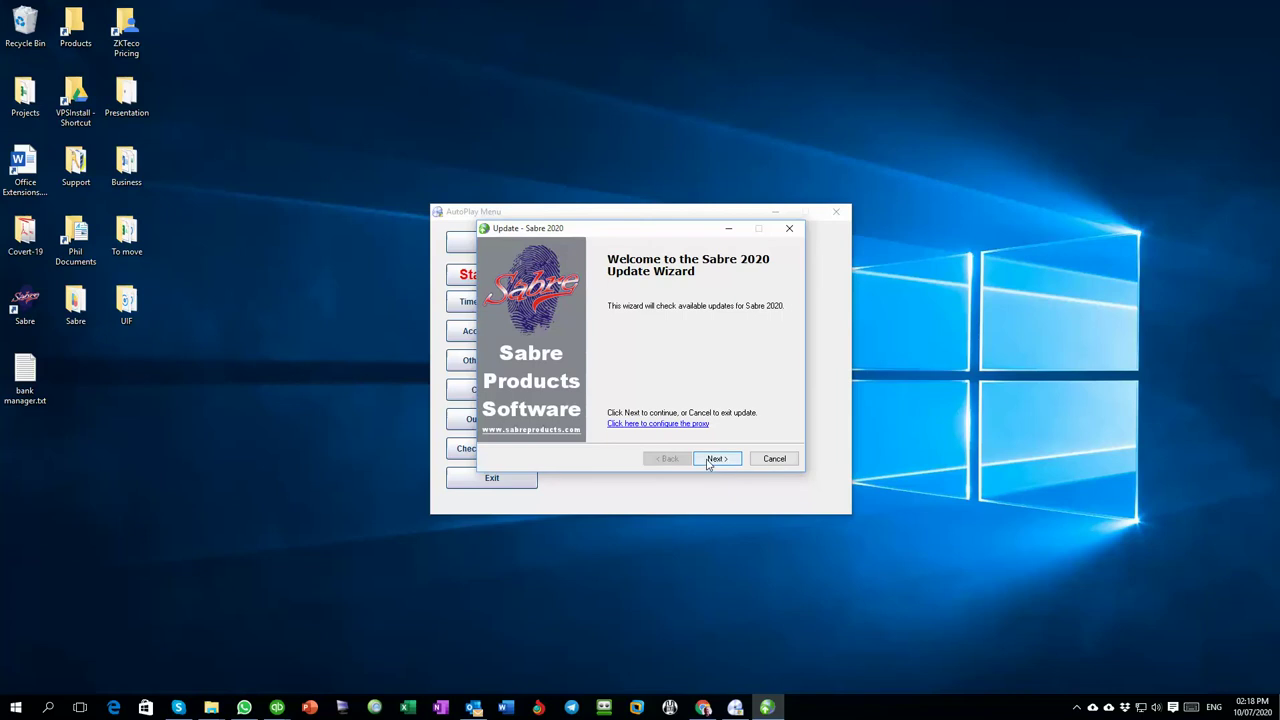
{"action": "left_click", "coordinate": [760, 458]}
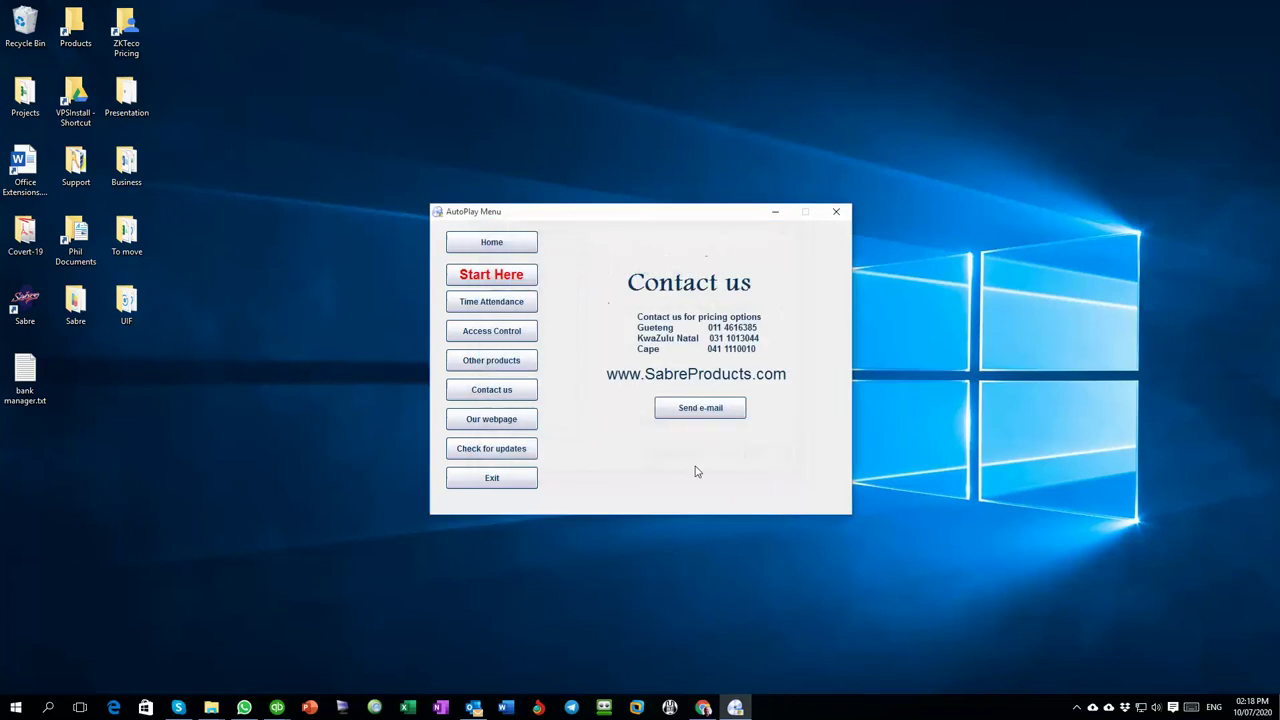
Go Home, then to Start Here, showing backup, restore and new-install restore options.
{"action": "left_click", "coordinate": [509, 248]}
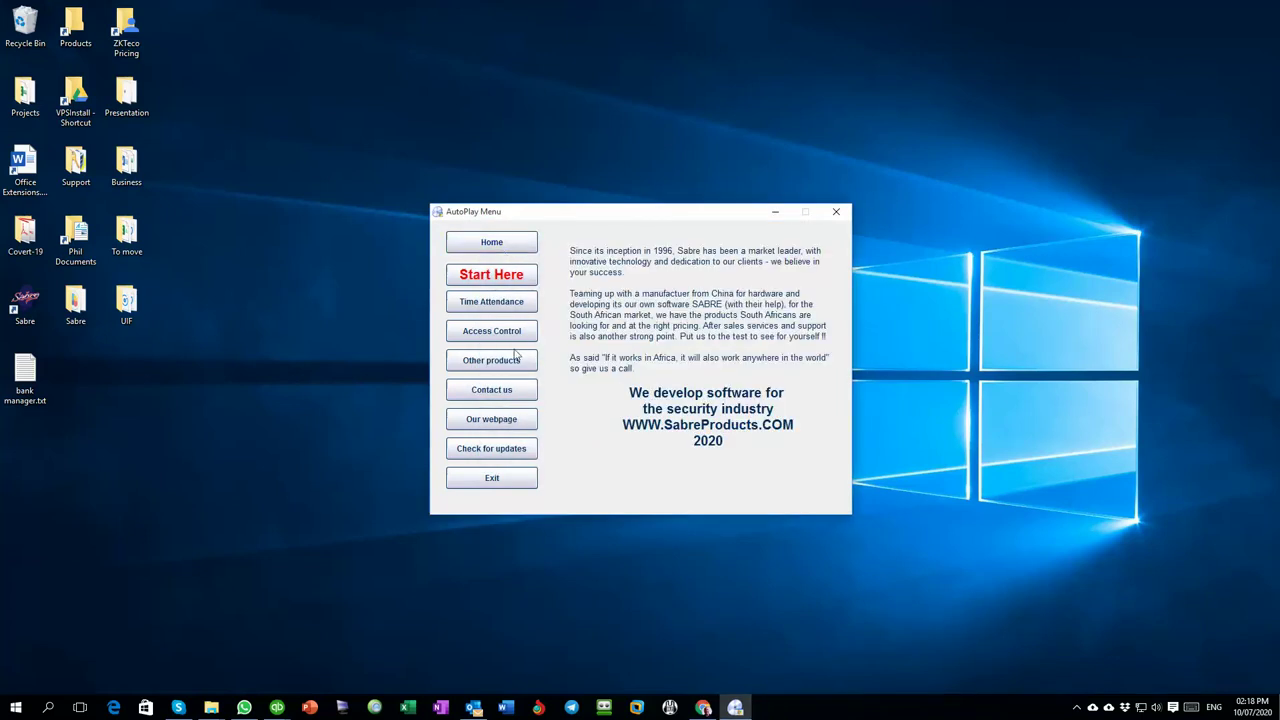
{"action": "left_click", "coordinate": [490, 277]}
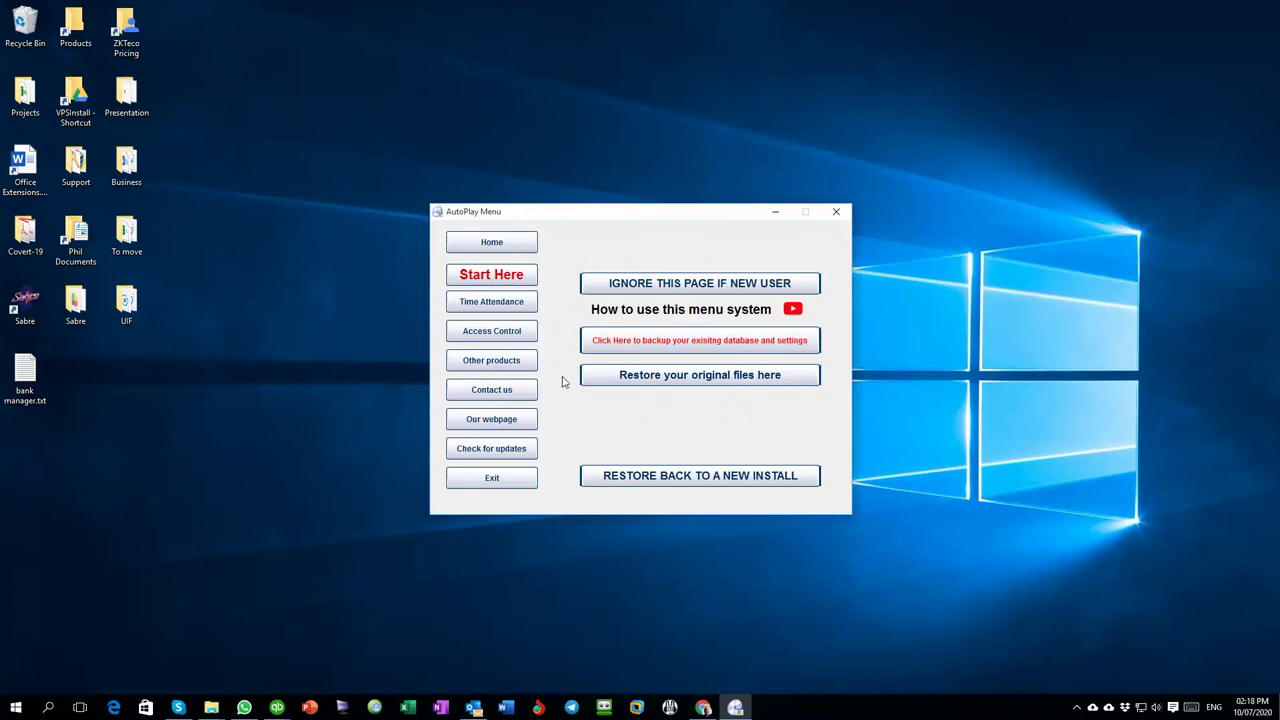